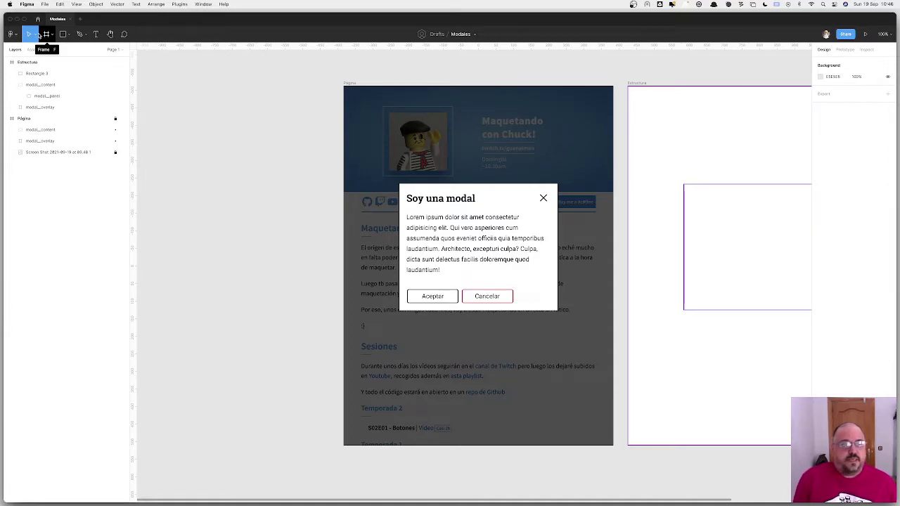
Switch to Twitter in the browser and examine how its new-tweet modal opens and closes.
key("ctrl+Left")
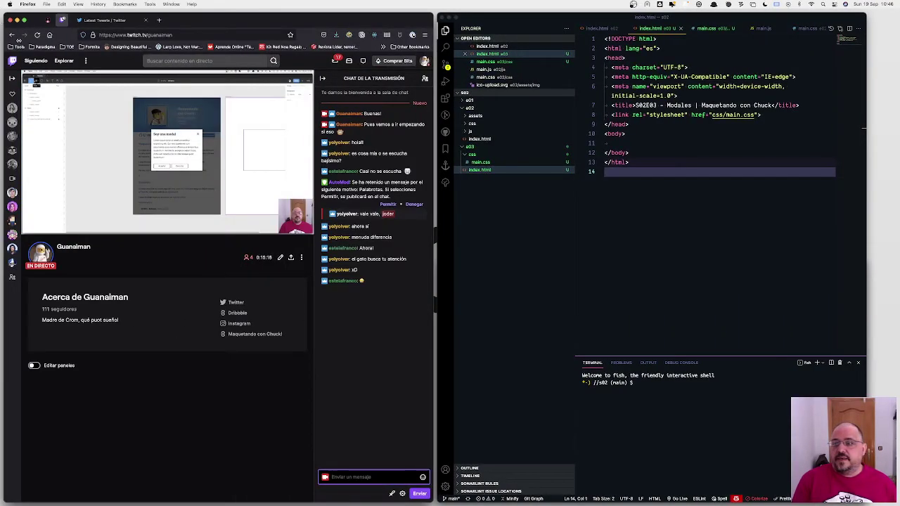
left_click(101, 19)
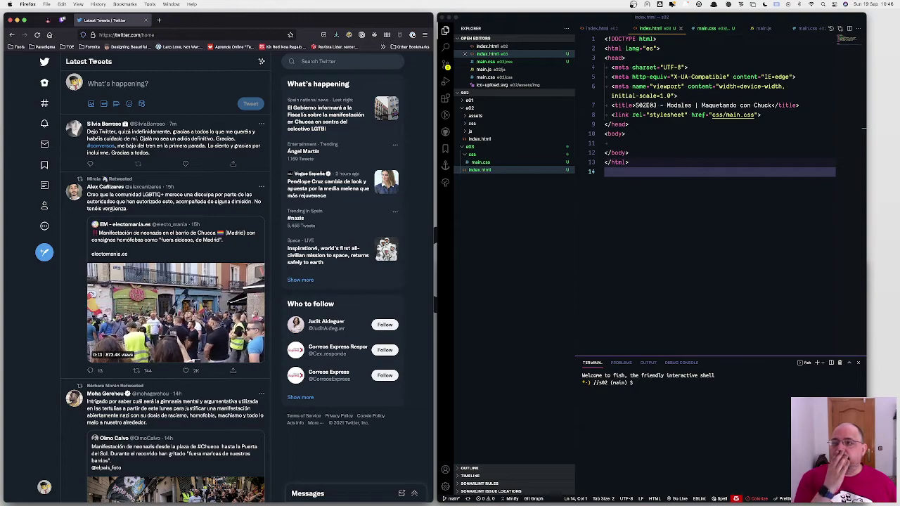
left_click(44, 252)
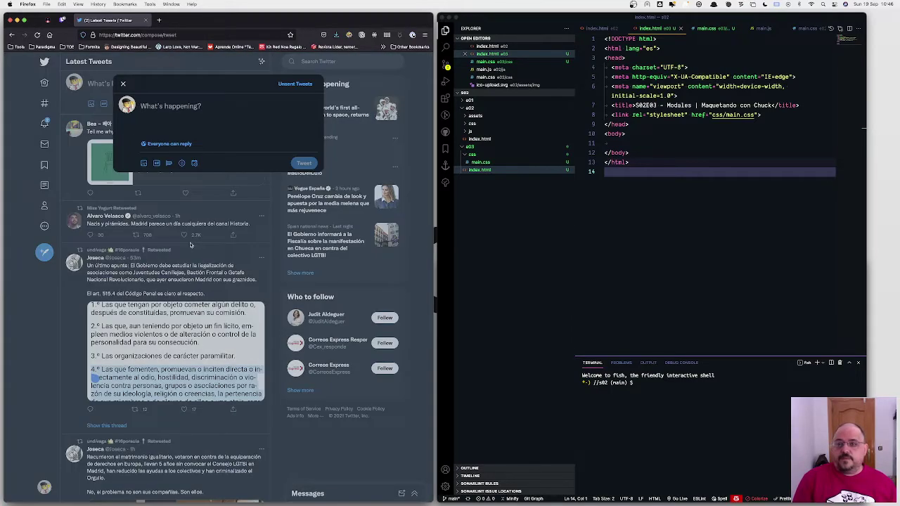
left_click(189, 244)
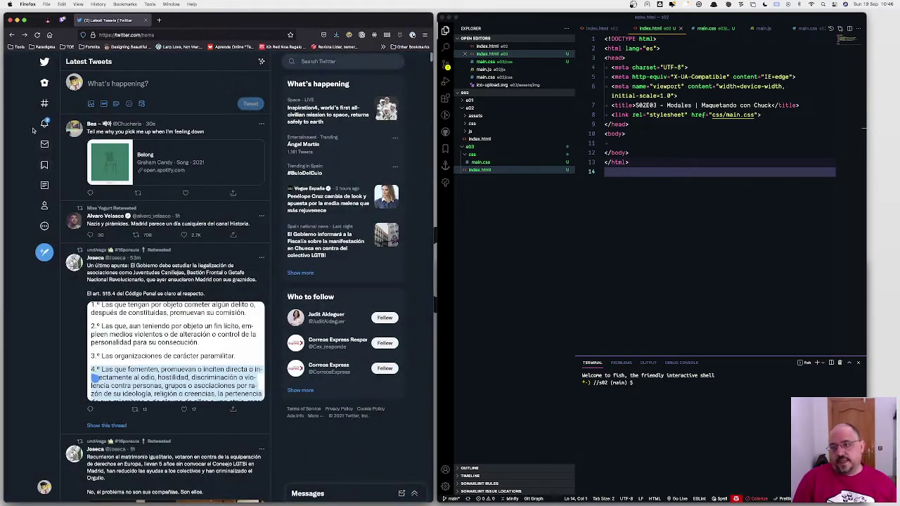
left_click(45, 253)
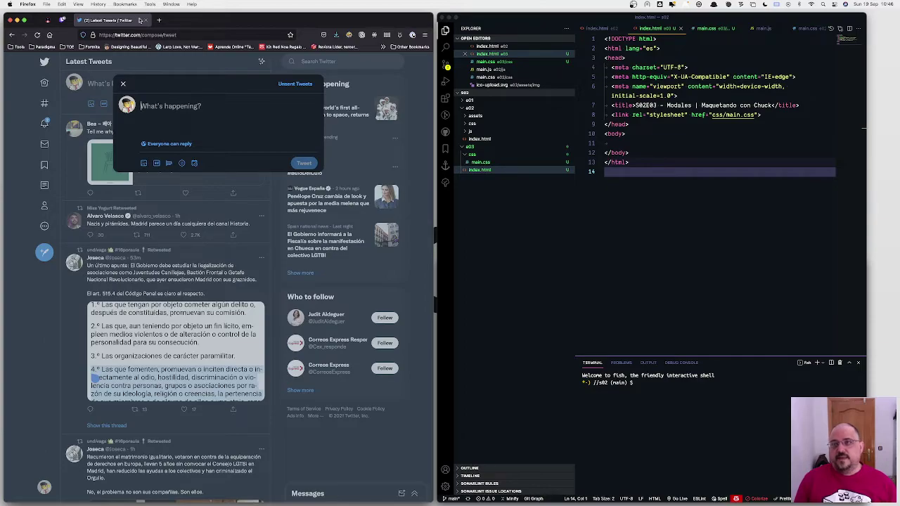
Return to the Modales design in Figma and get a close view of the modal in the Página frame.
key("ctrl+Right")
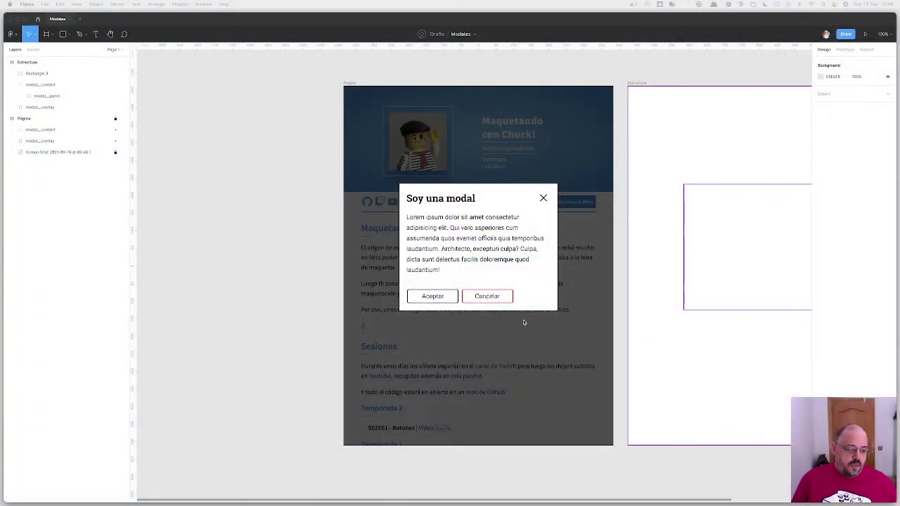
scroll(524, 321, "right", 4)
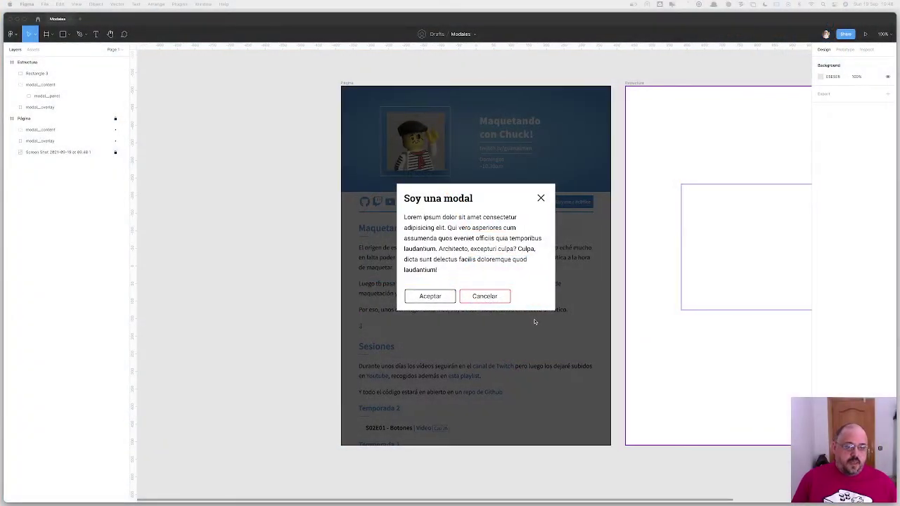
scroll(534, 322, "right", 4)
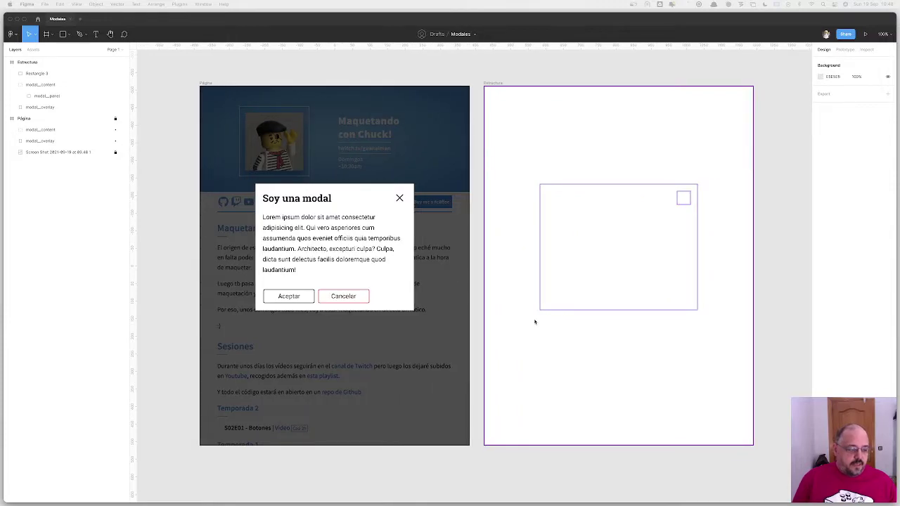
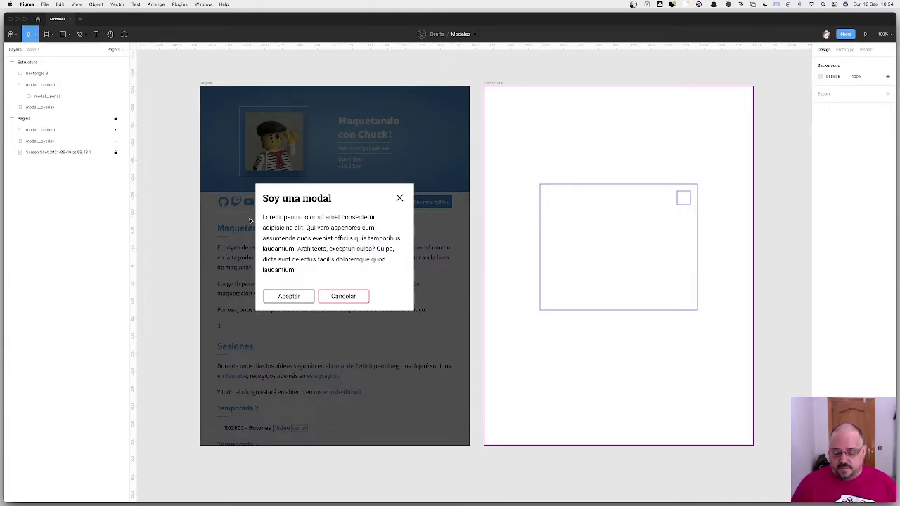
left_click_drag(159, 139, 508, 361)
key("shift+2")
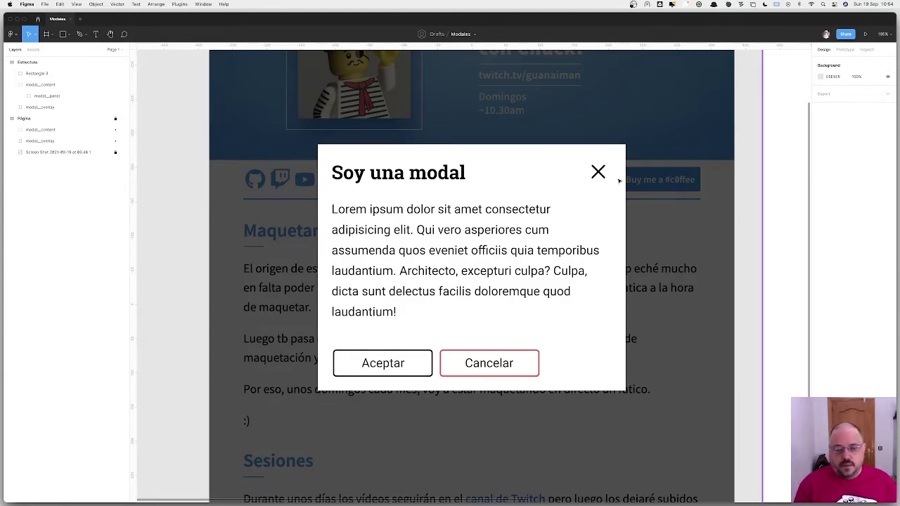
Inspect the modal__content group and its modal__panel layer in the Estructura frame alongside the modal design.
left_click(44, 85)
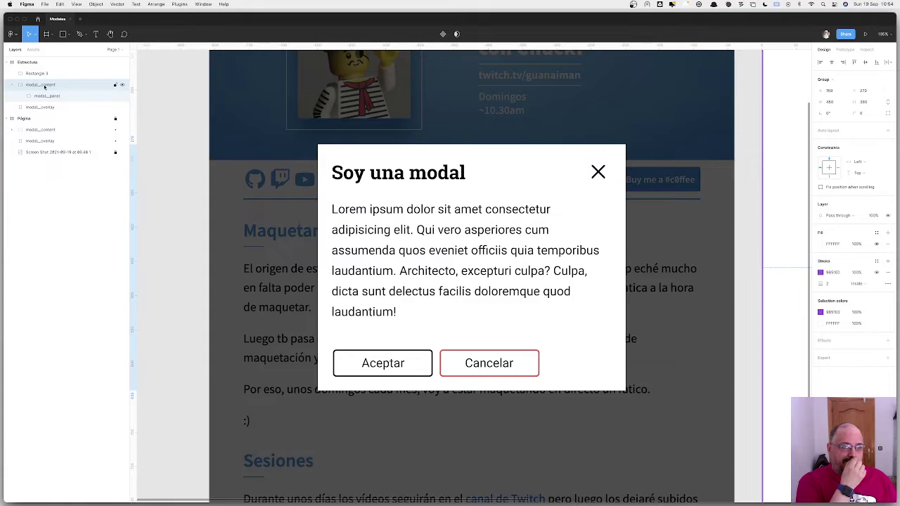
scroll(427, 182, "left", 3)
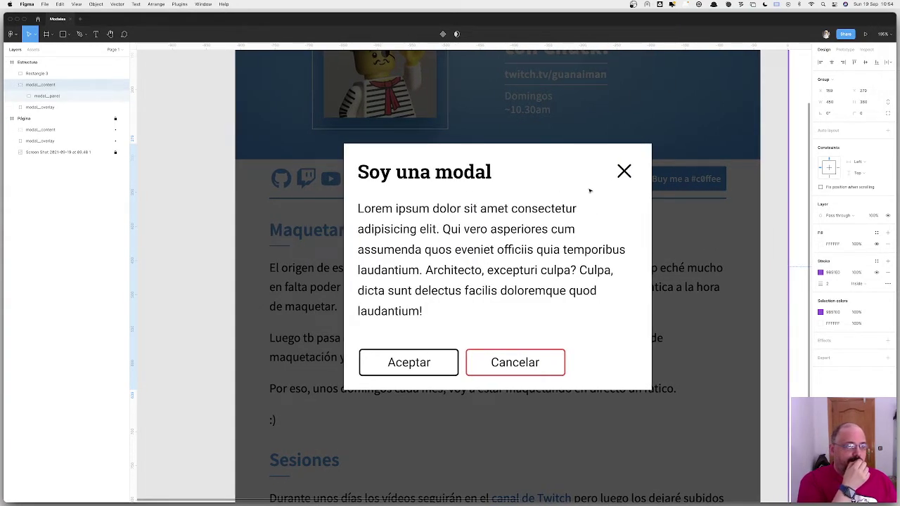
scroll(589, 191, "down", 4)
scroll(589, 191, "left", 1)
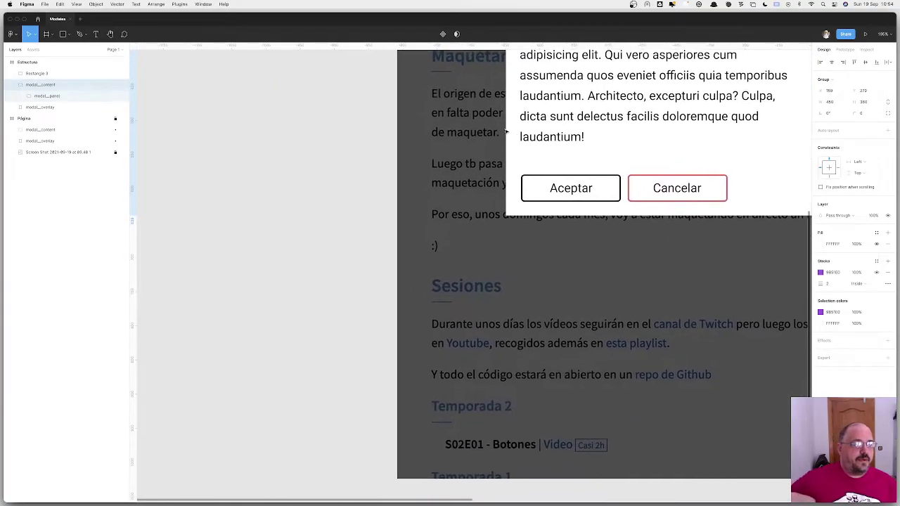
scroll(506, 132, "up", 4)
scroll(503, 131, "right", 2)
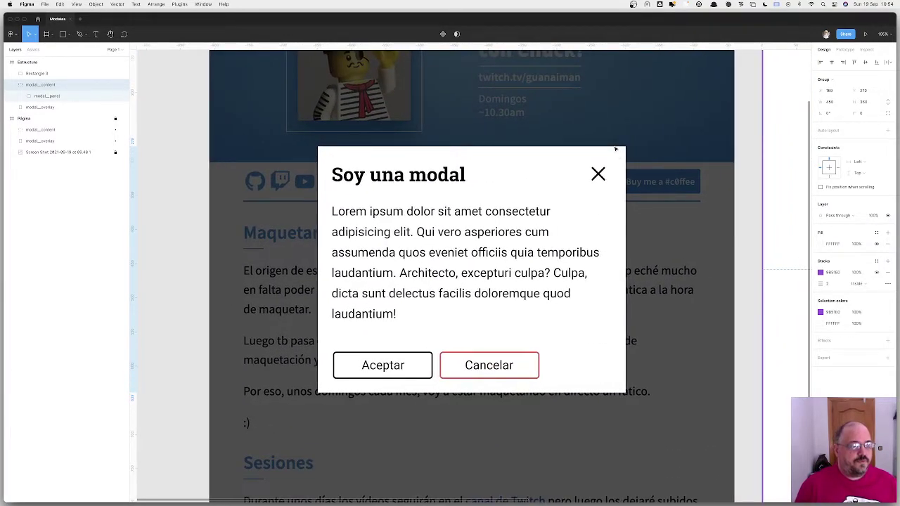
left_click(48, 96)
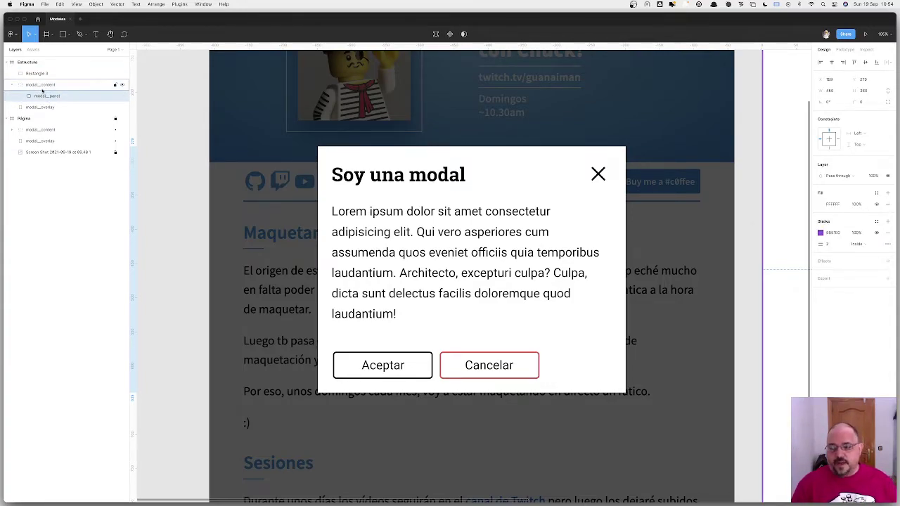
left_click(42, 86)
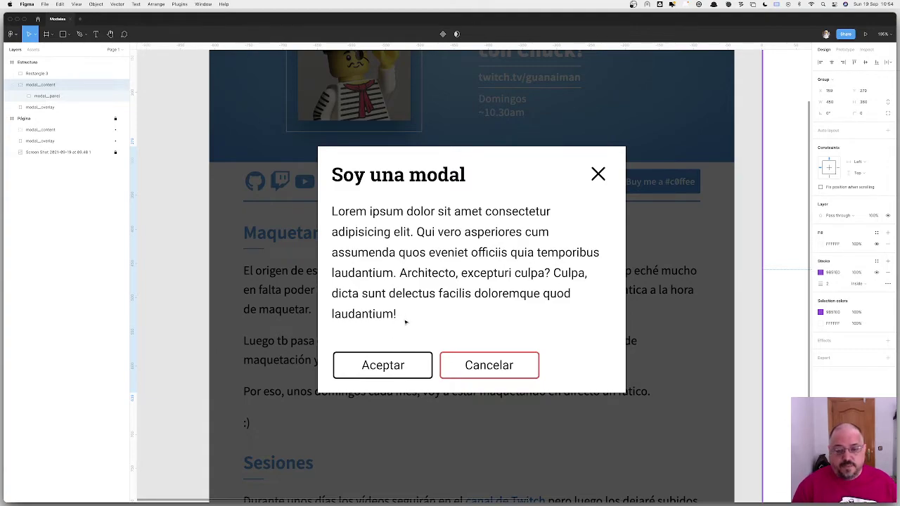
key("t")
key("Escape")
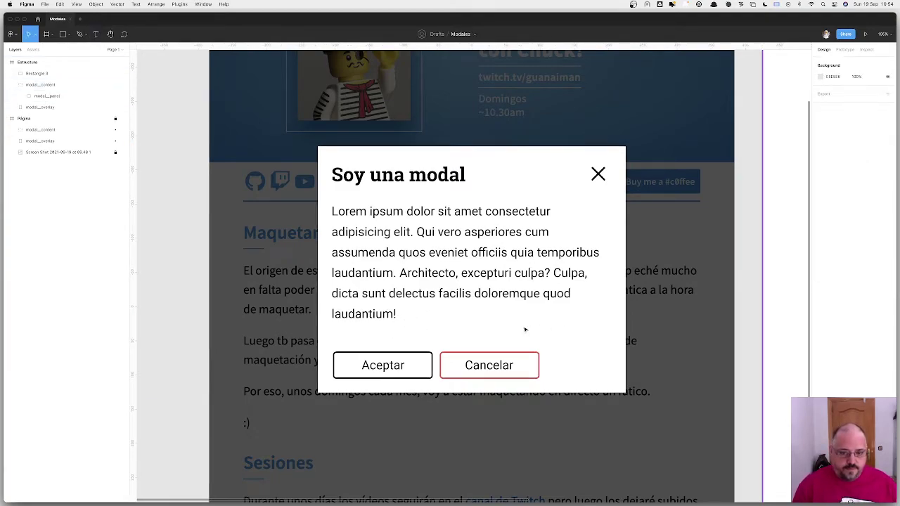
left_click_drag(421, 310, 578, 333)
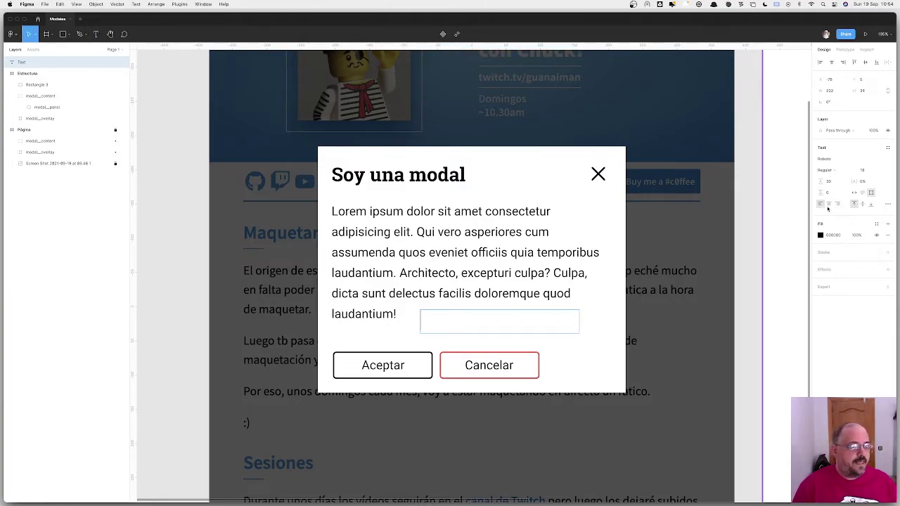
left_click(829, 234)
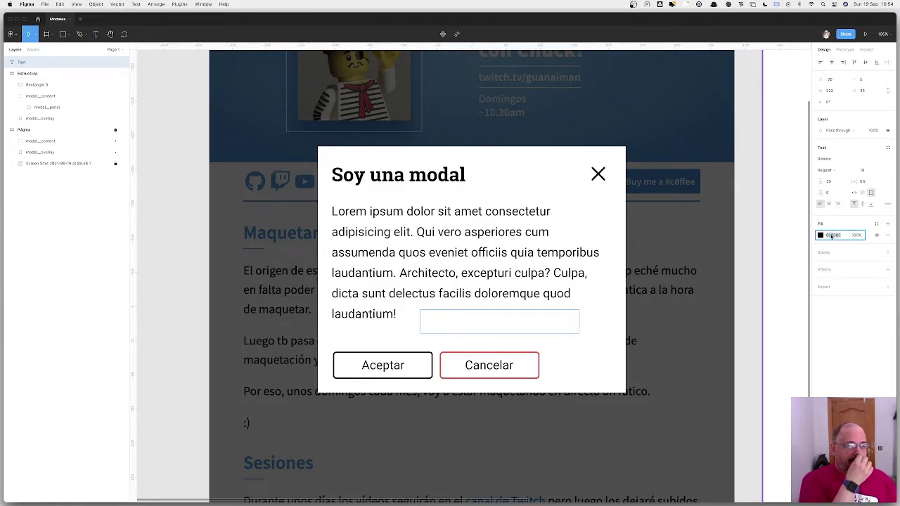
left_click(887, 252)
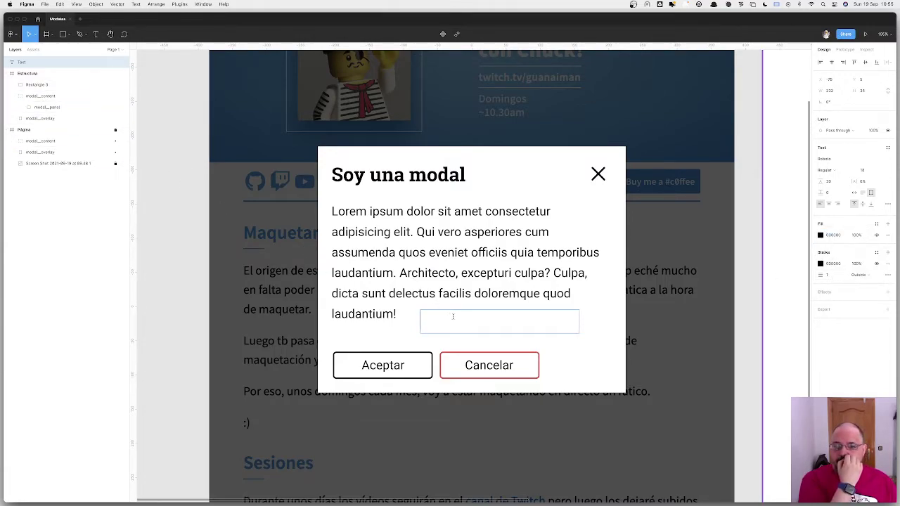
key("Escape")
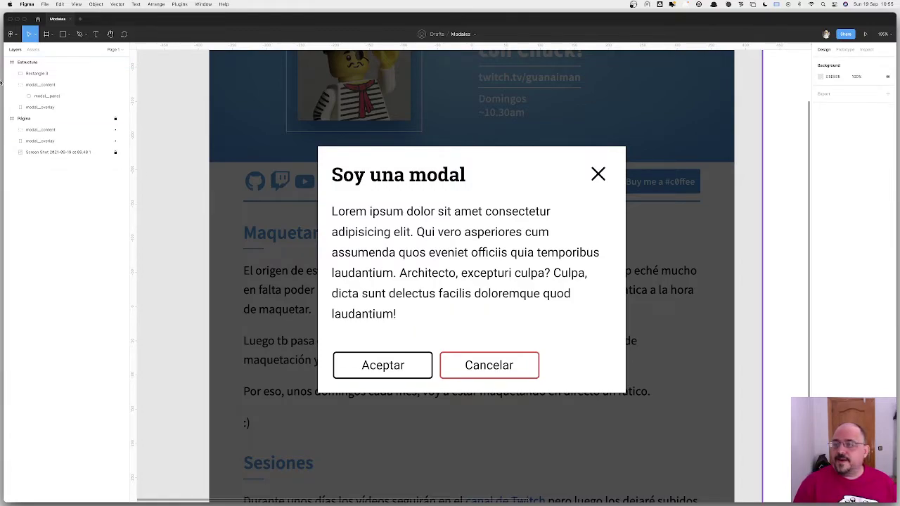
Draw a rectangle about 230 × 38 beside the last text line of the modal, above the Cancelar button.
left_click(43, 96)
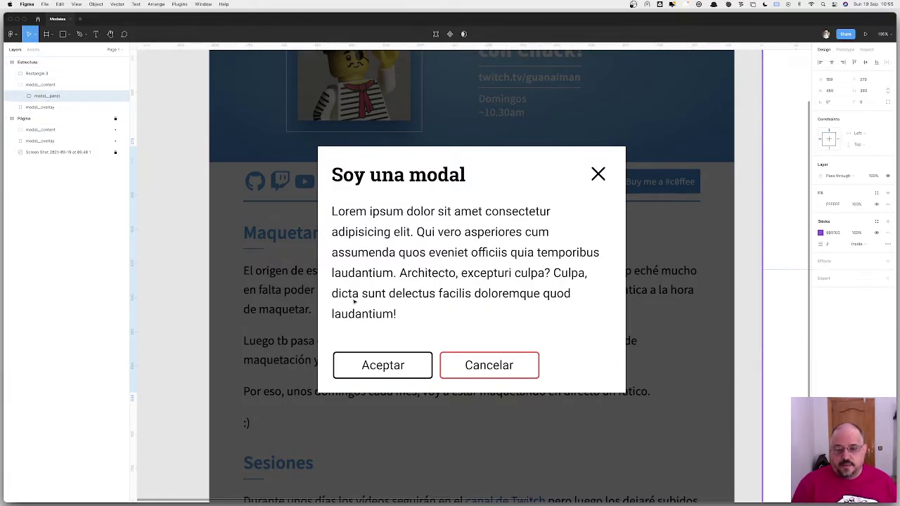
key("r")
left_click_drag(422, 310, 580, 335)
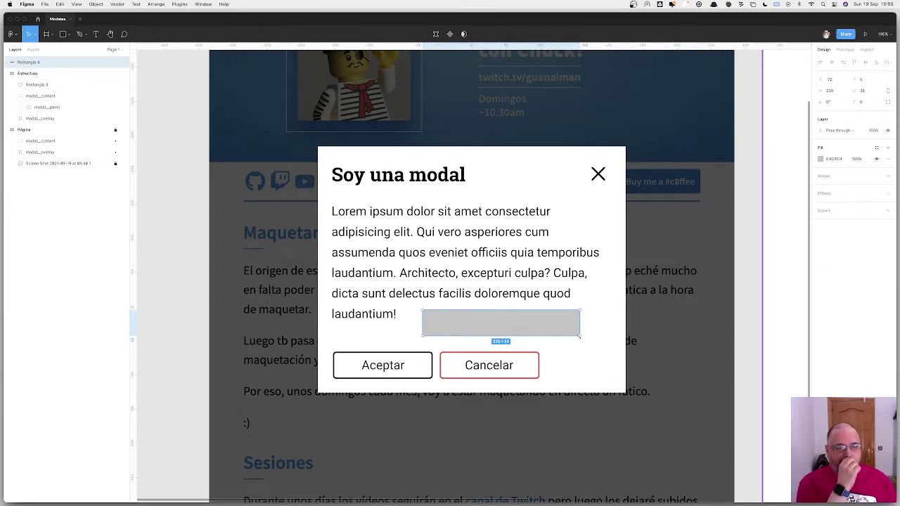
Give the new rectangle a 1 px purple inside stroke and remove its grey fill.
left_click(825, 176)
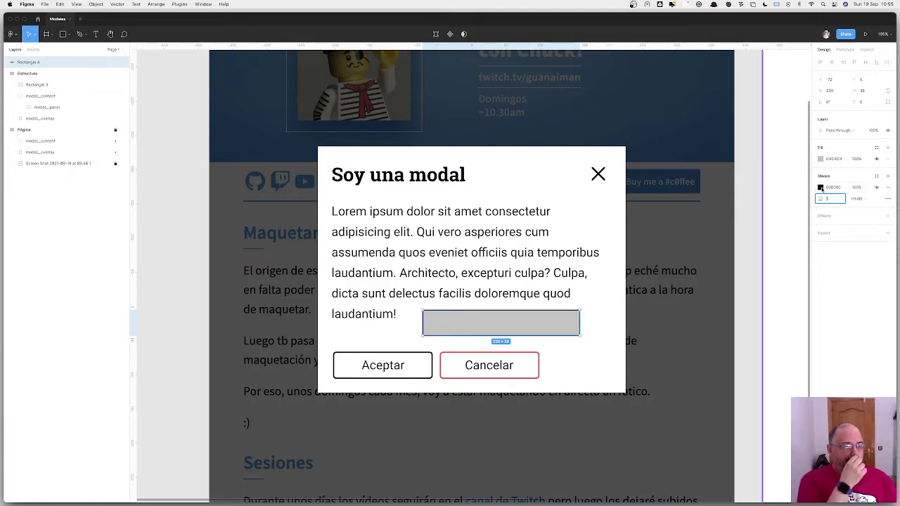
left_click(820, 187)
left_click(787, 346)
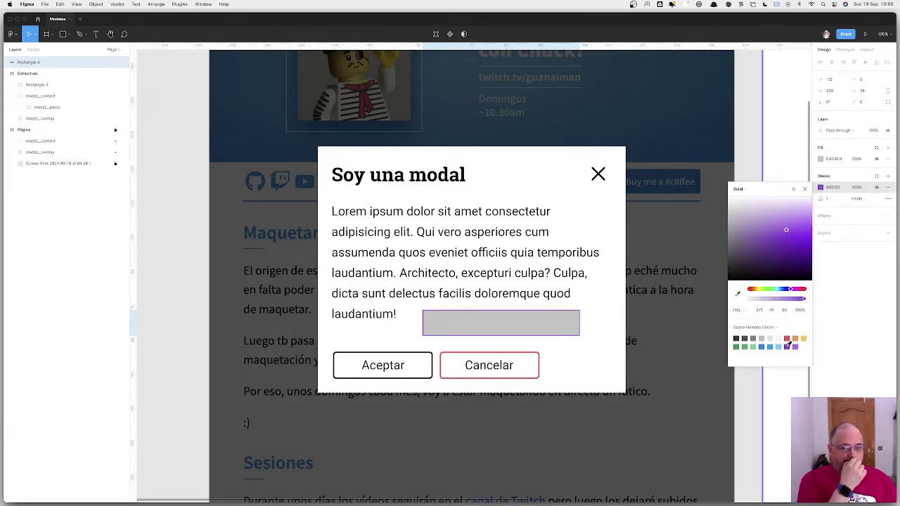
left_click(887, 159)
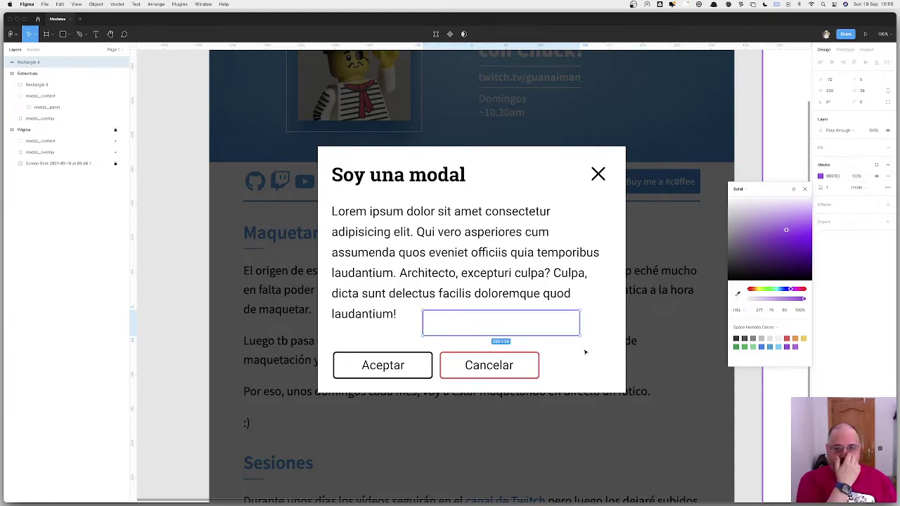
left_click(453, 327)
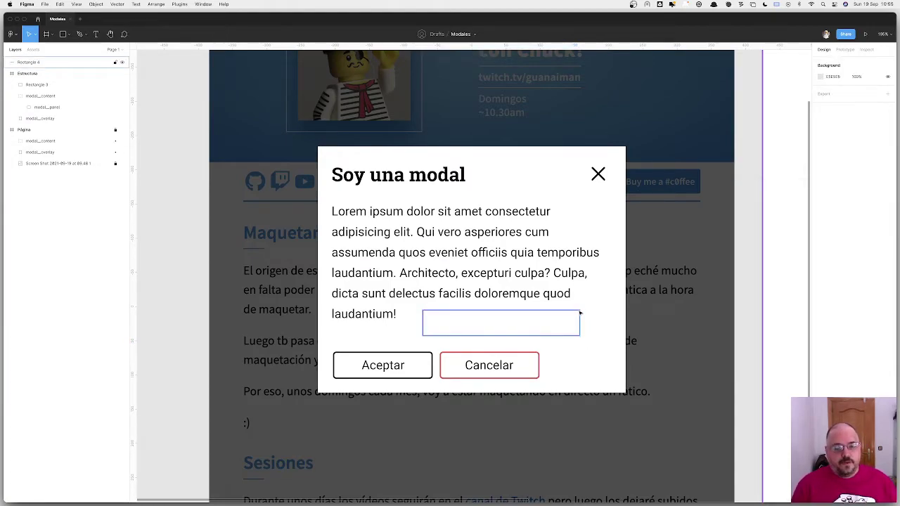
Draw a small grey square of about 11 × 11 near the right end inside the purple-outlined rectangle.
key("p")
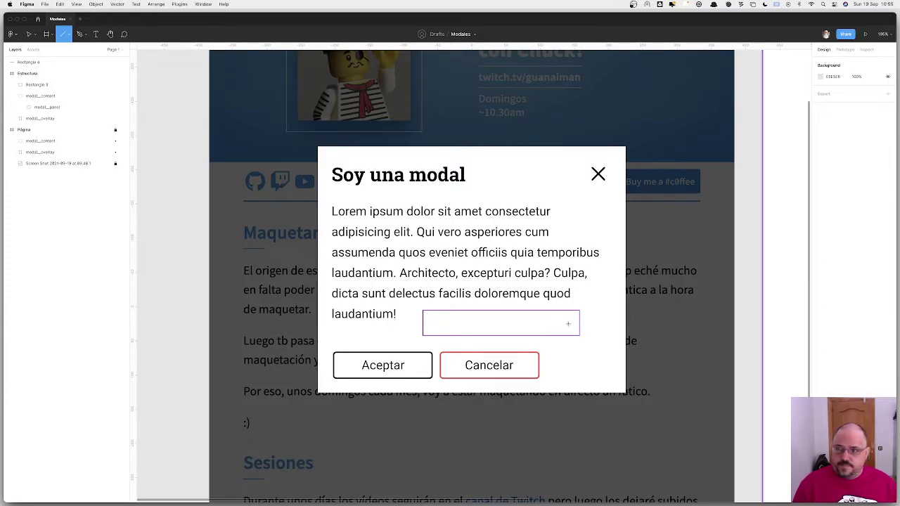
key("r")
left_click_drag(568, 323, 571, 329)
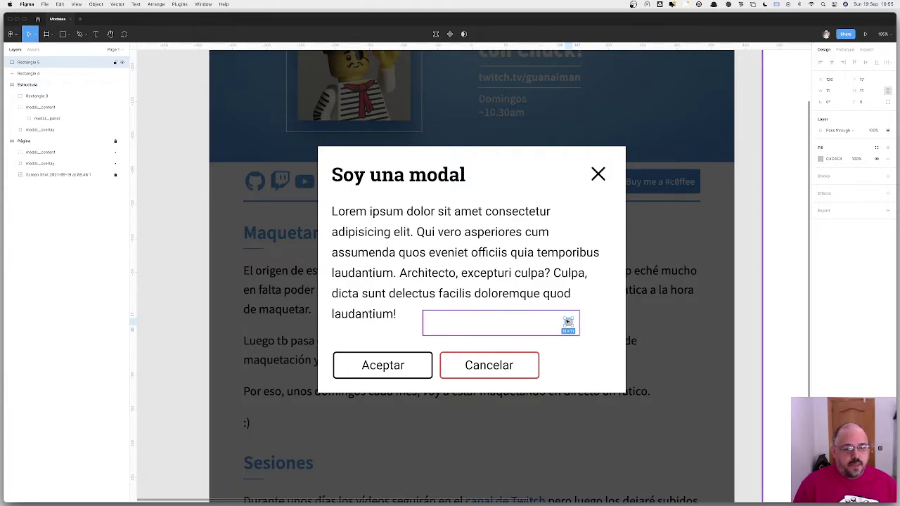
Edit the small square's vector points, removing its top-left corner to turn it into a triangle.
double_click(568, 322)
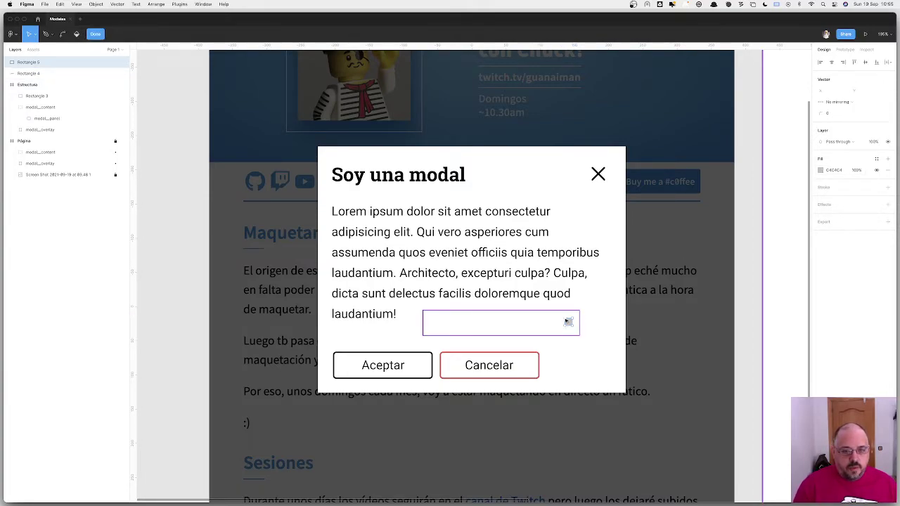
key("Delete")
key("super+z")
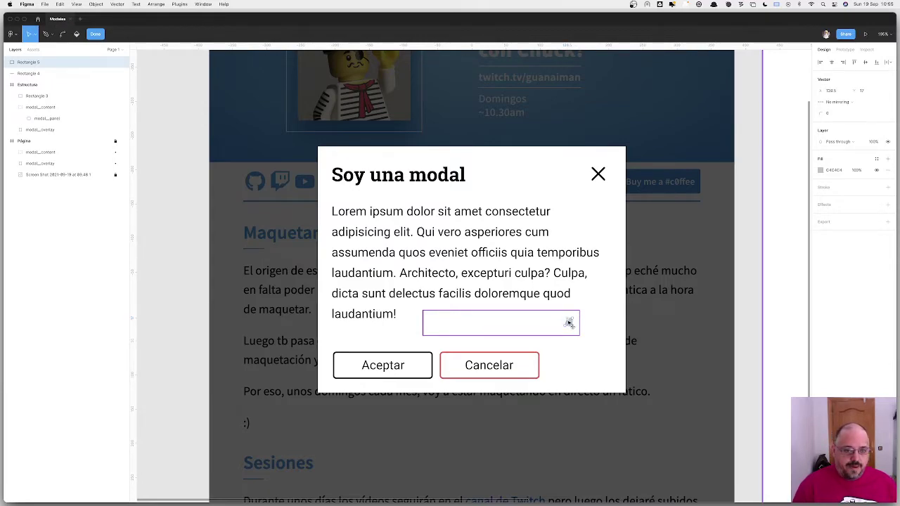
left_click_drag(568, 322, 570, 325)
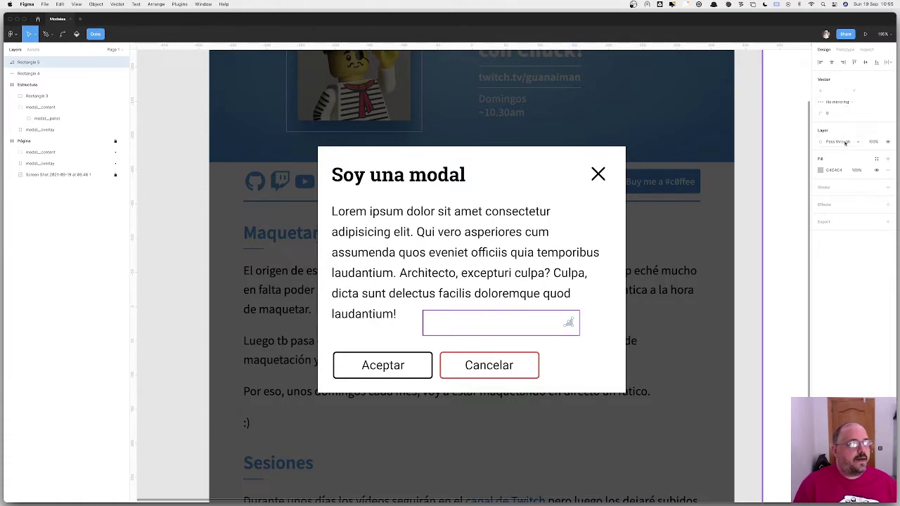
key("Escape")
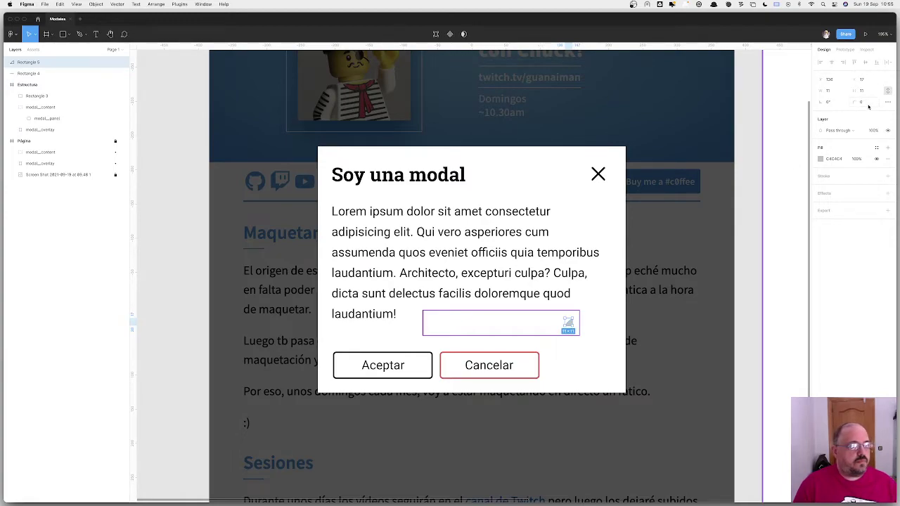
Rotate the small triangle to -45° so it points down like a dropdown arrow.
left_click_drag(836, 103, 850, 103)
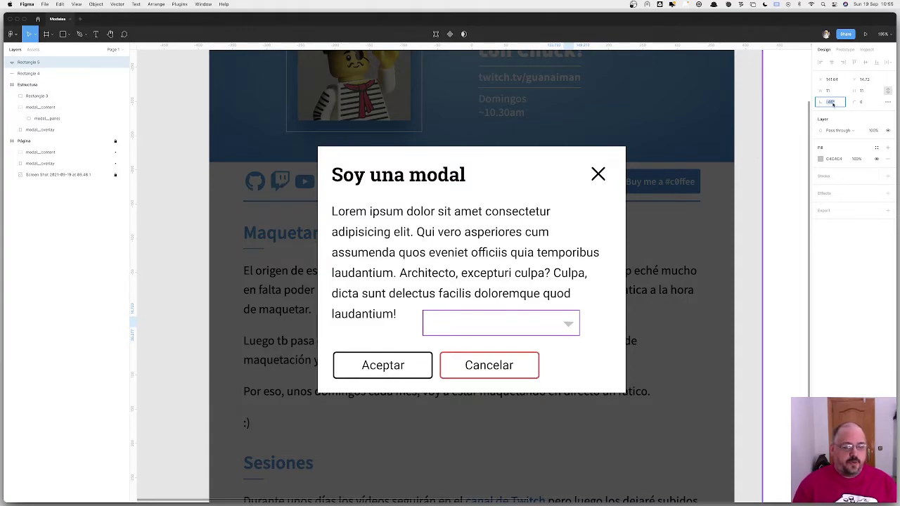
scroll(573, 326, "right", 1)
key("Escape")
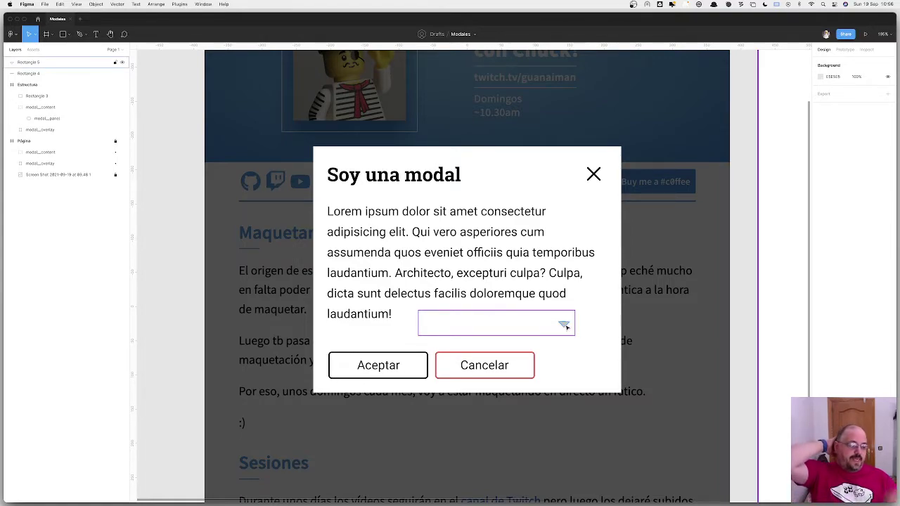
Draw a grey rectangle of about 230 × 218 directly below the dropdown field, then shorten it to end at the modal's bottom edge.
key("r")
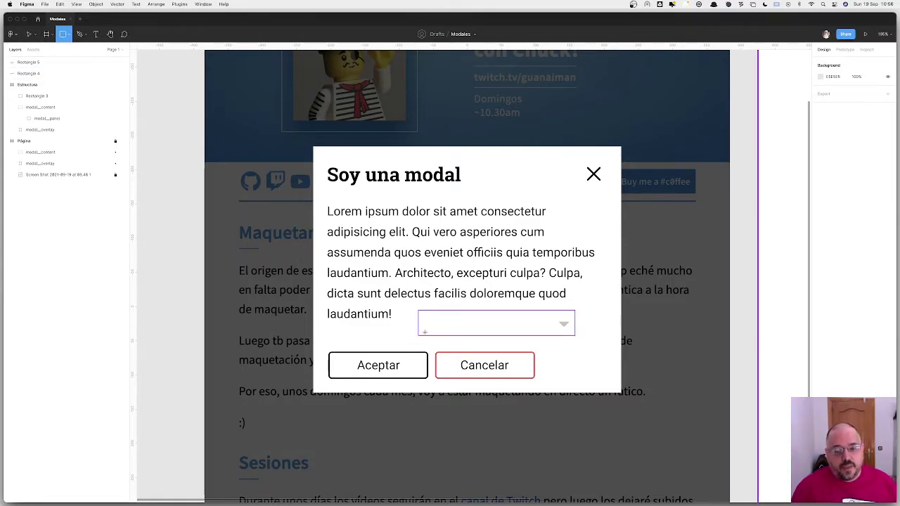
left_click_drag(418, 336, 576, 487)
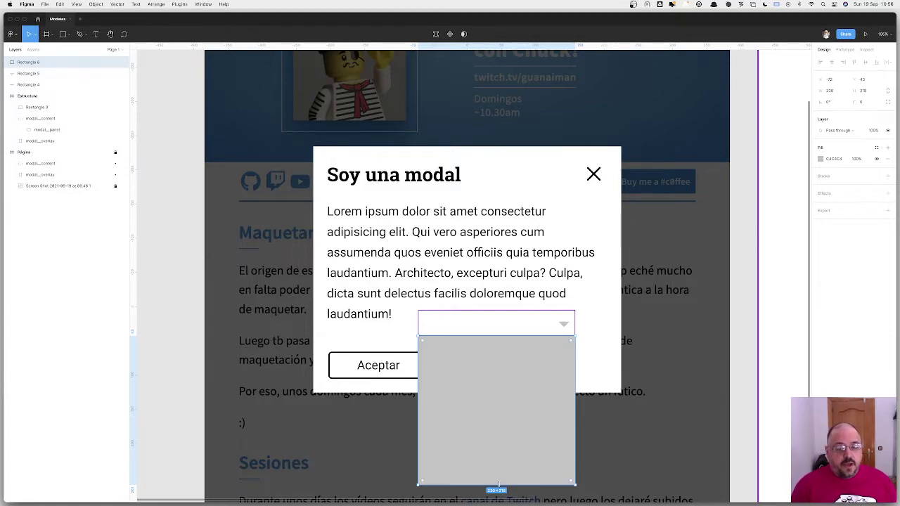
left_click_drag(498, 485, 502, 395)
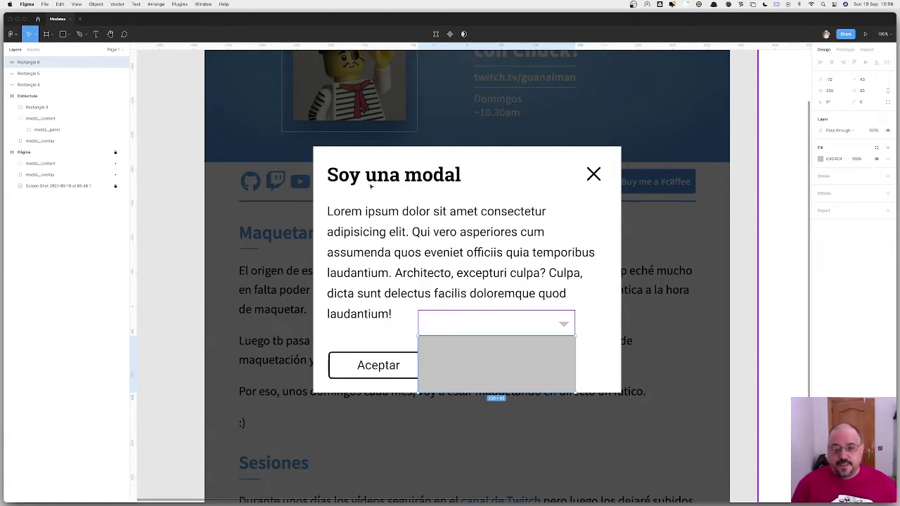
Outline the modal's body area below the title with a rectangle of about 448 × 236, using a 1 px red inside stroke and no fill.
key("r")
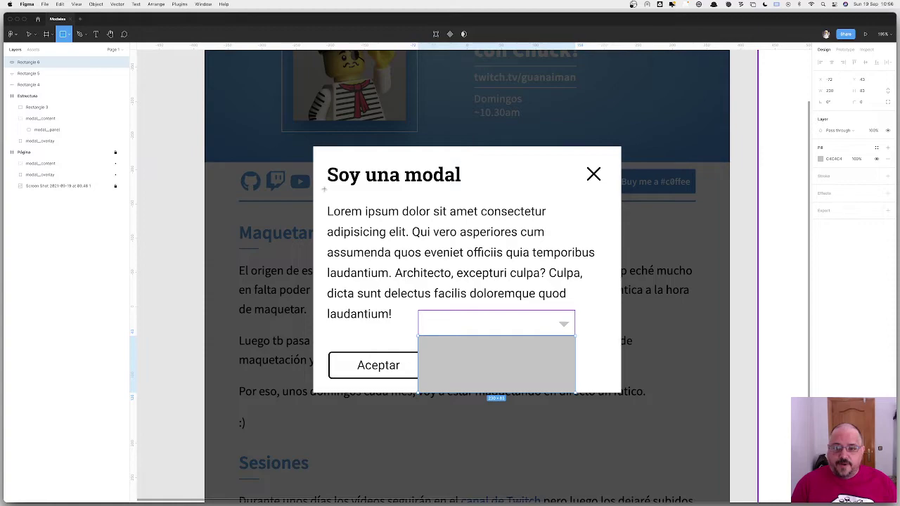
left_click_drag(313, 186, 621, 349)
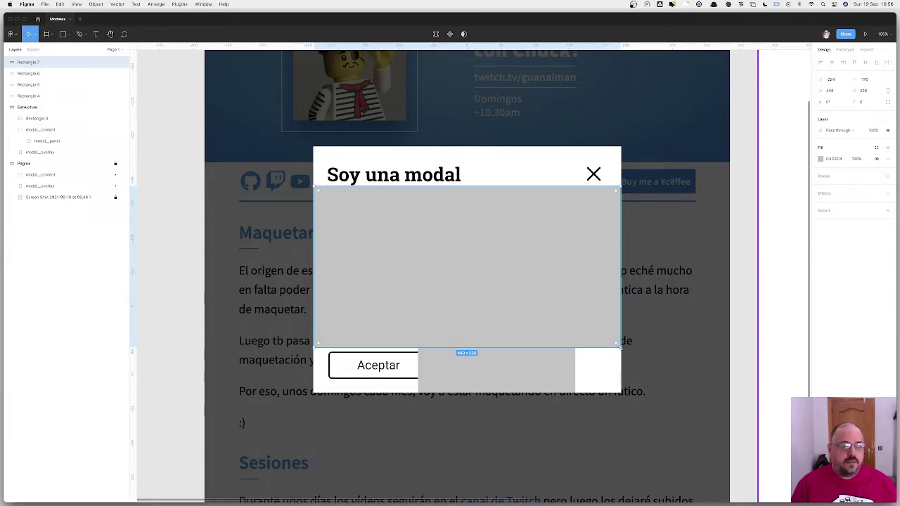
left_click(844, 211)
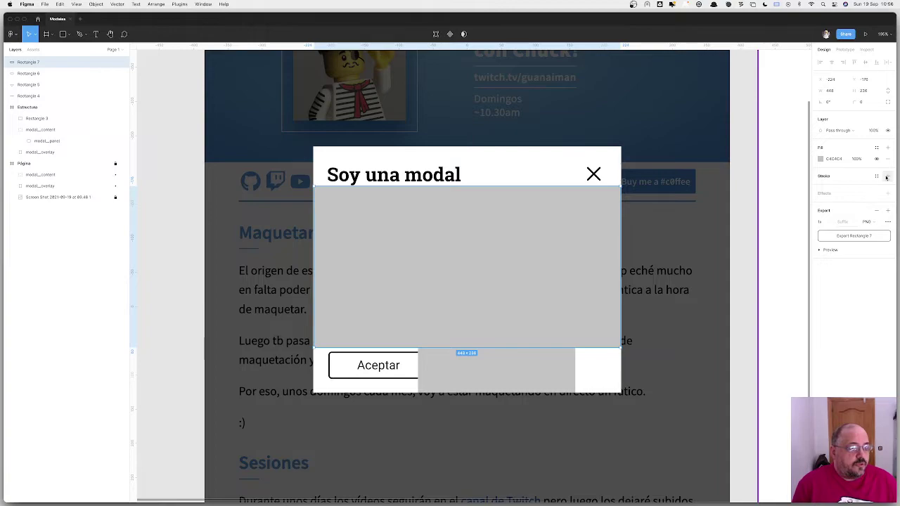
left_click(888, 176)
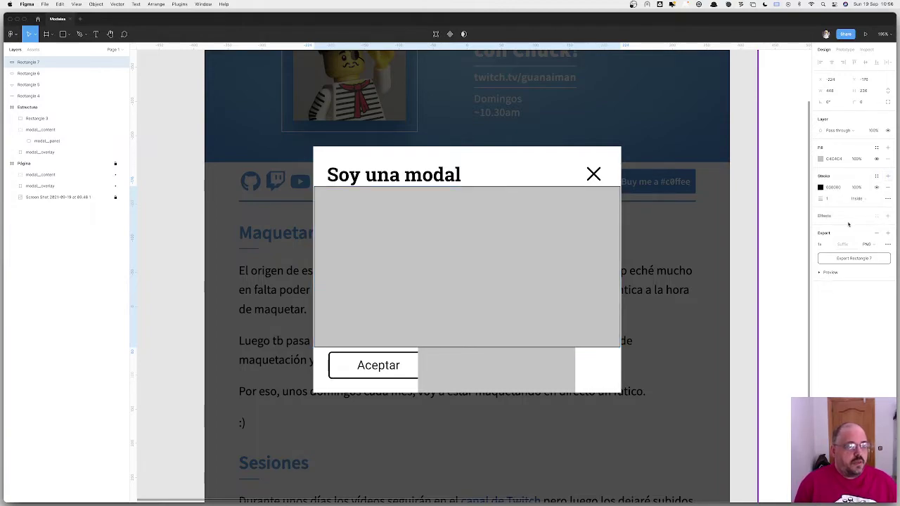
left_click(820, 187)
left_click(787, 338)
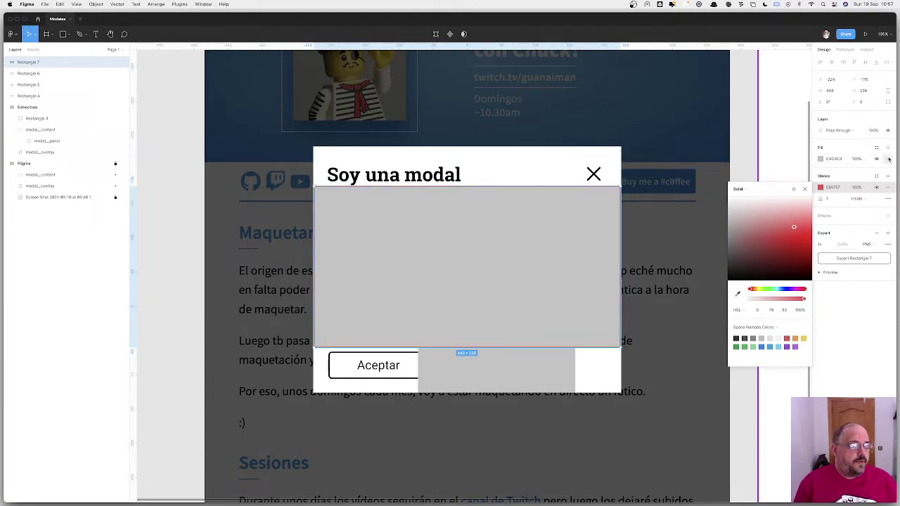
left_click(887, 159)
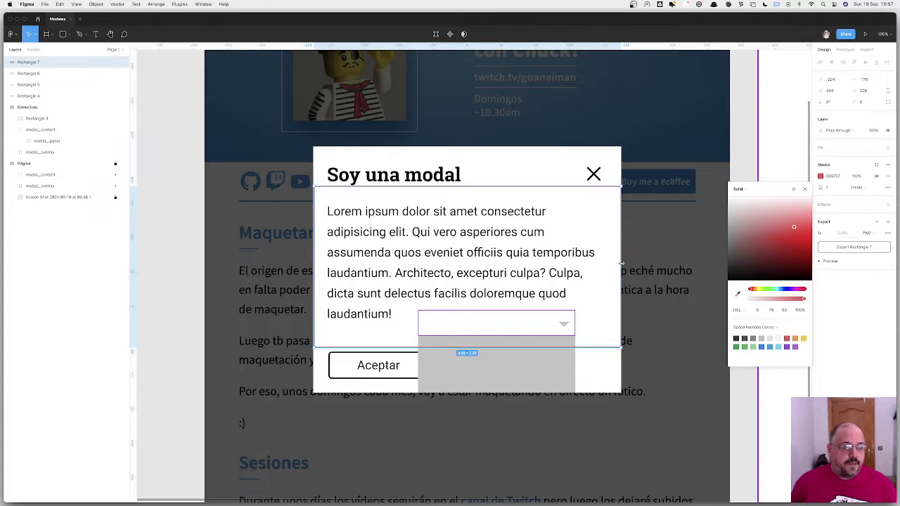
left_click(658, 284)
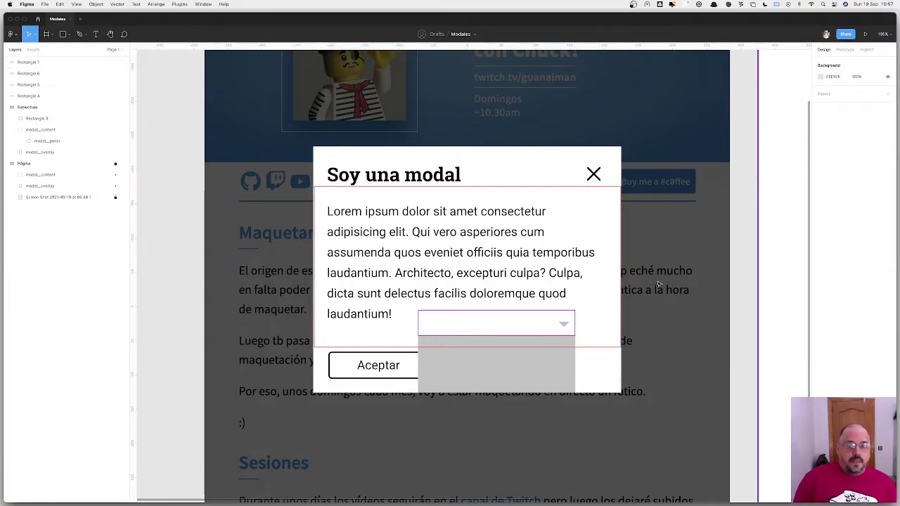
Narrow the red outline slightly on both sides to about 436 wide so it sits just inside the modal's edges.
left_click(609, 185)
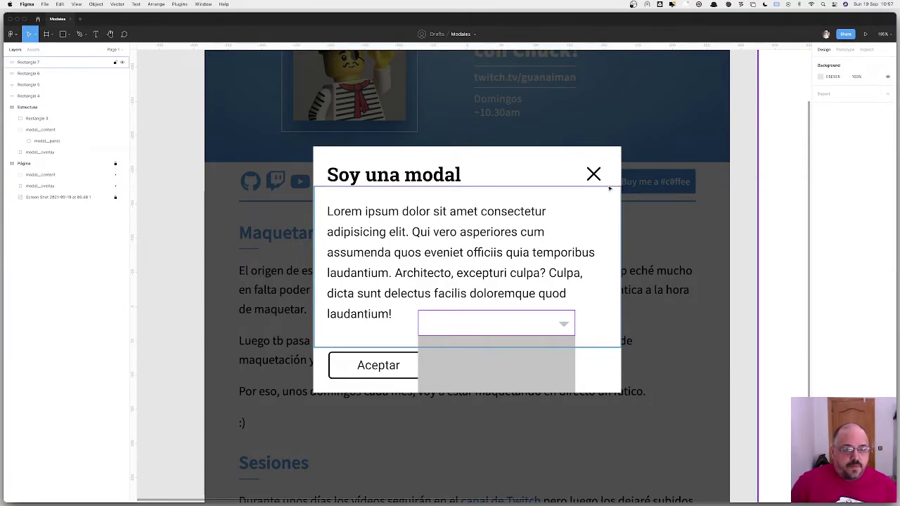
left_click_drag(622, 212, 617, 212)
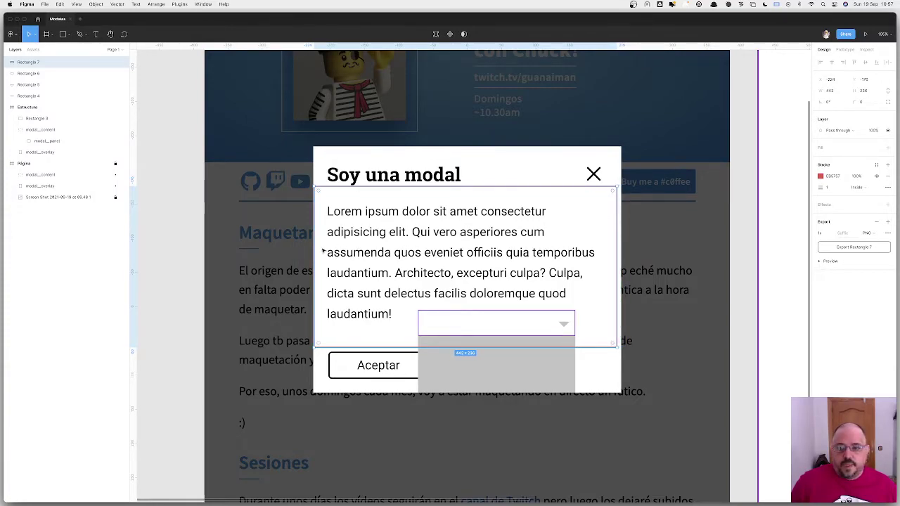
left_click_drag(315, 244, 318, 244)
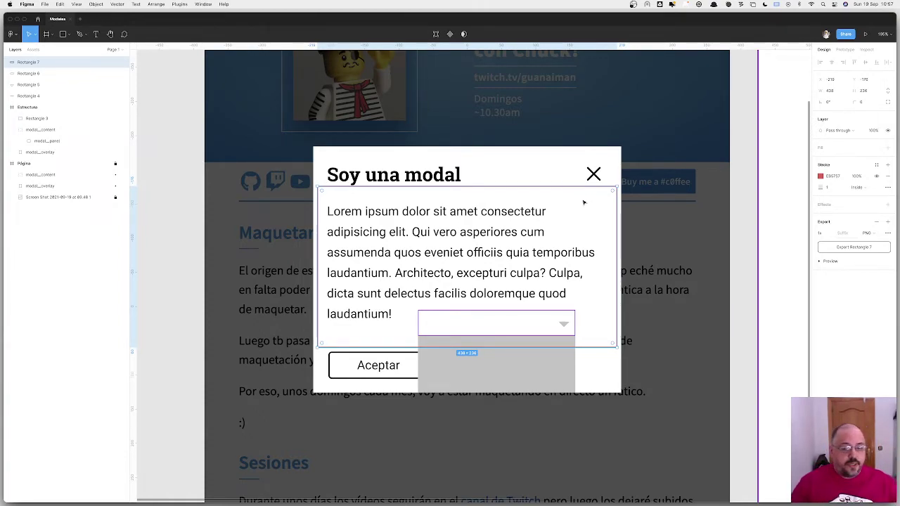
Shorten the grey rectangle under the dropdown field to about 17 high, ending at the red outline's lower edge.
left_click(528, 377)
left_click_drag(497, 392, 501, 347)
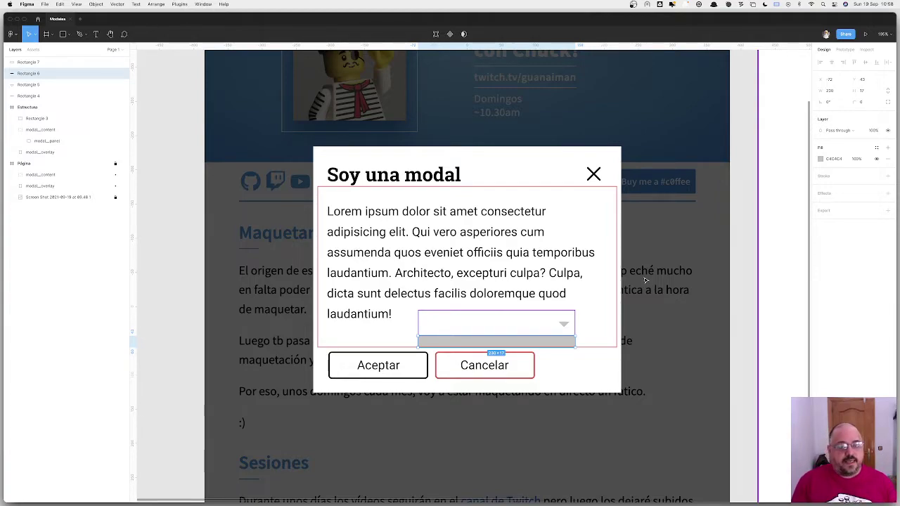
Delete the red outline around the modal's body area.
key("minus")
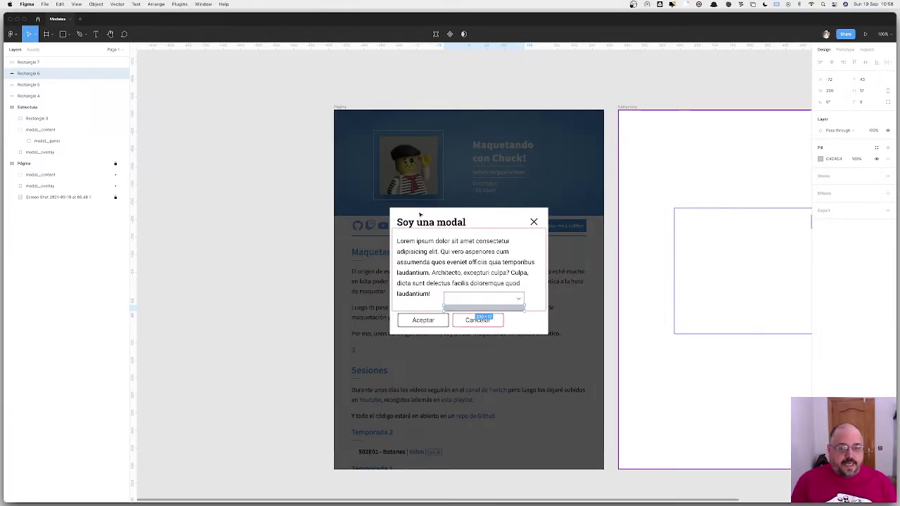
left_click(538, 310)
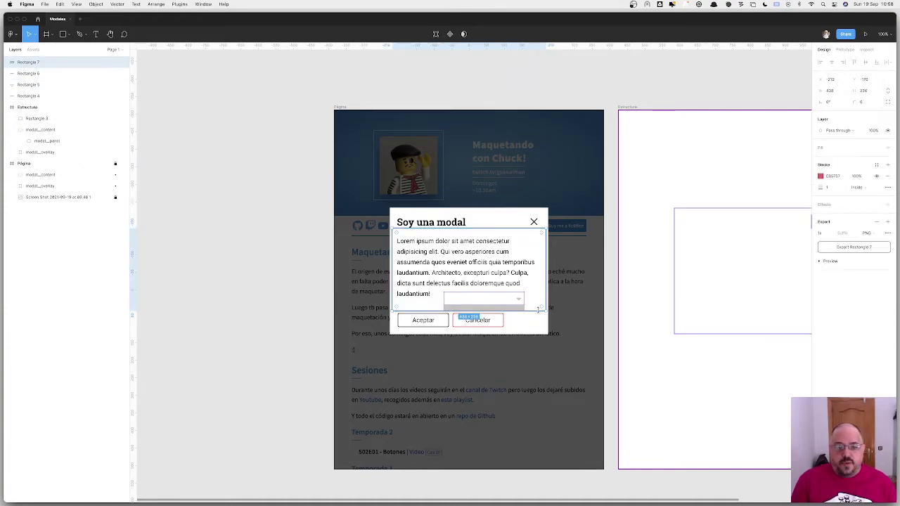
key("BackSpace")
Stretch the grey rectangle under the dropdown field down to the page frame's bottom edge, then shorten it to about 259 high.
left_click(492, 309)
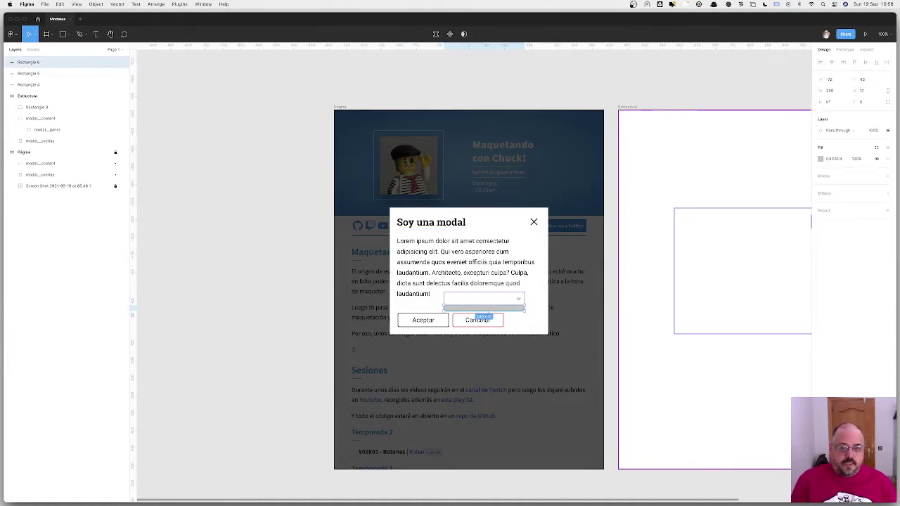
left_click_drag(485, 312, 481, 469)
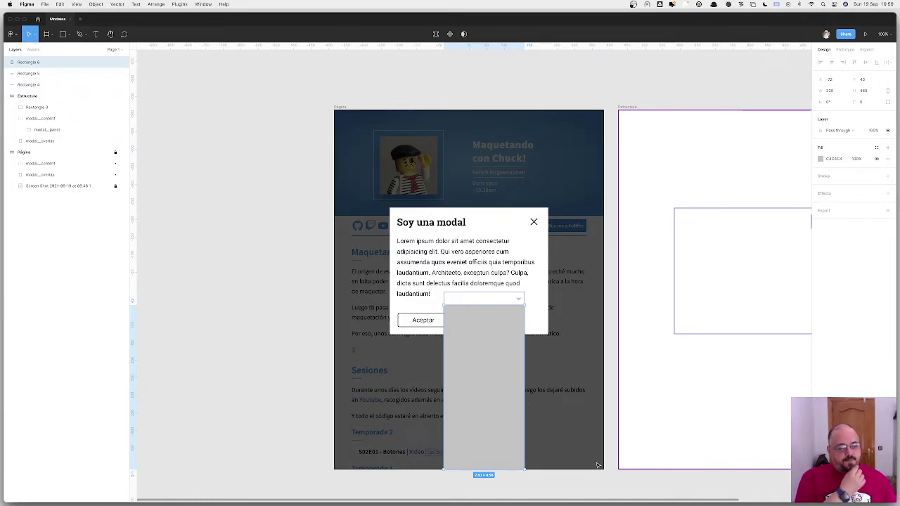
scroll(559, 383, "down", 2)
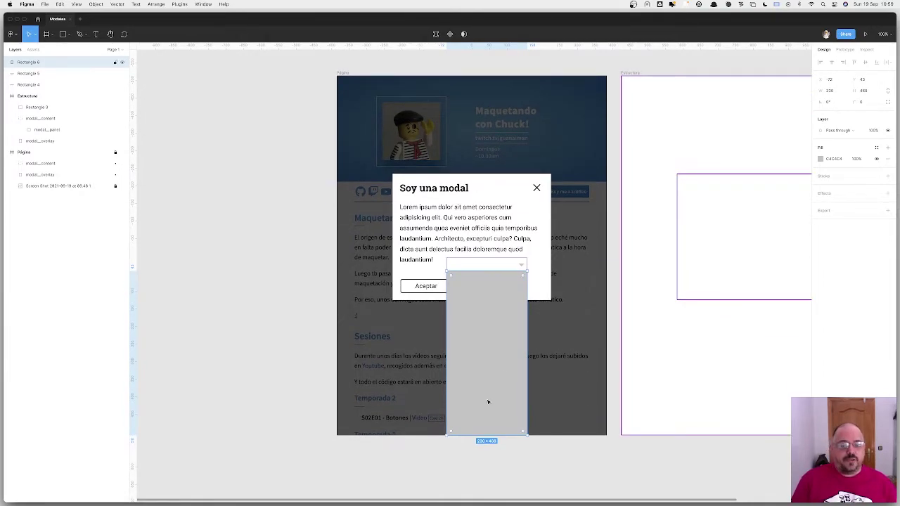
left_click_drag(482, 434, 483, 429)
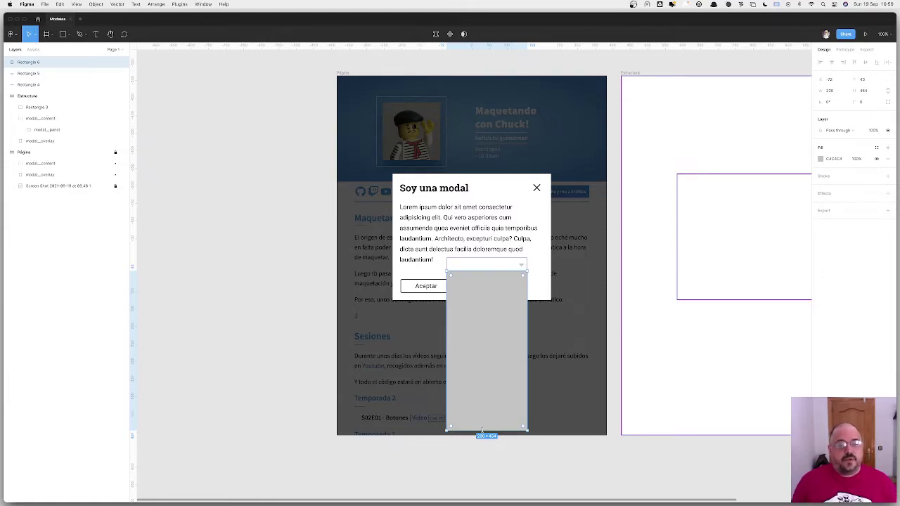
scroll(482, 430, "up", 1)
left_click_drag(489, 435, 490, 366)
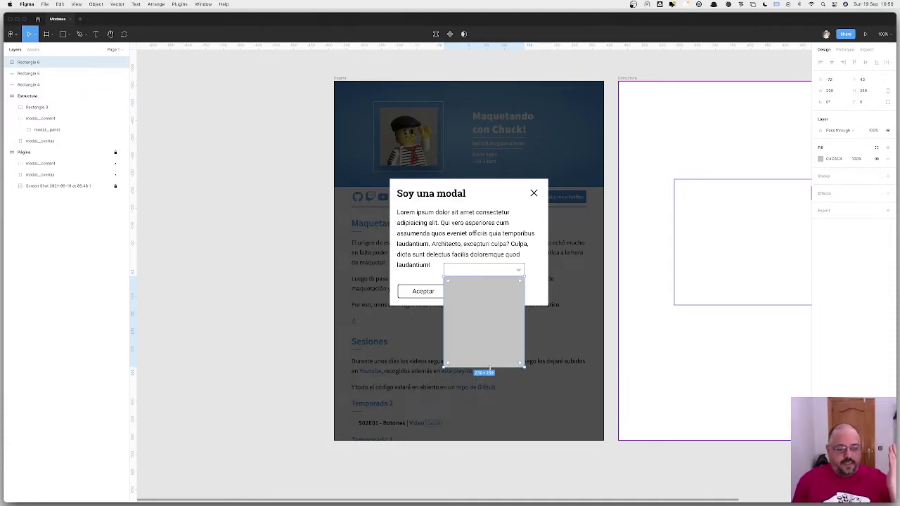